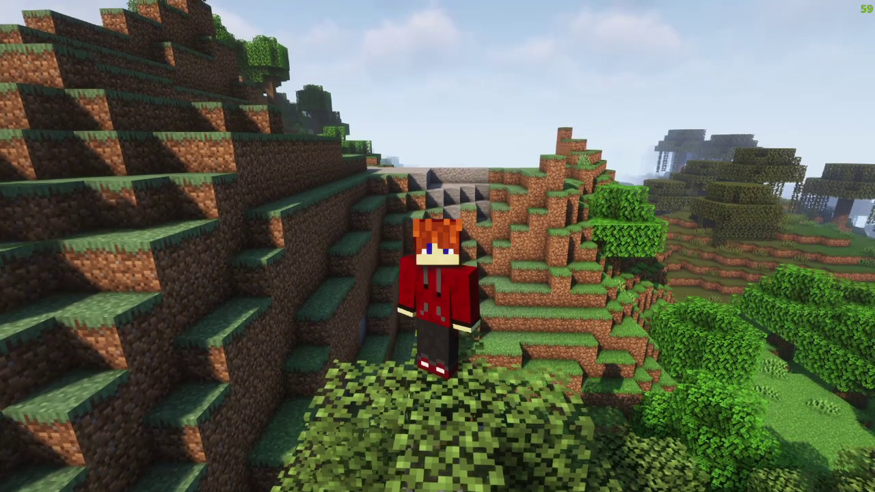
Bring up the Game Menu during the shaded-world demo, then resume play.
{"action": "key", "text": "Escape"}
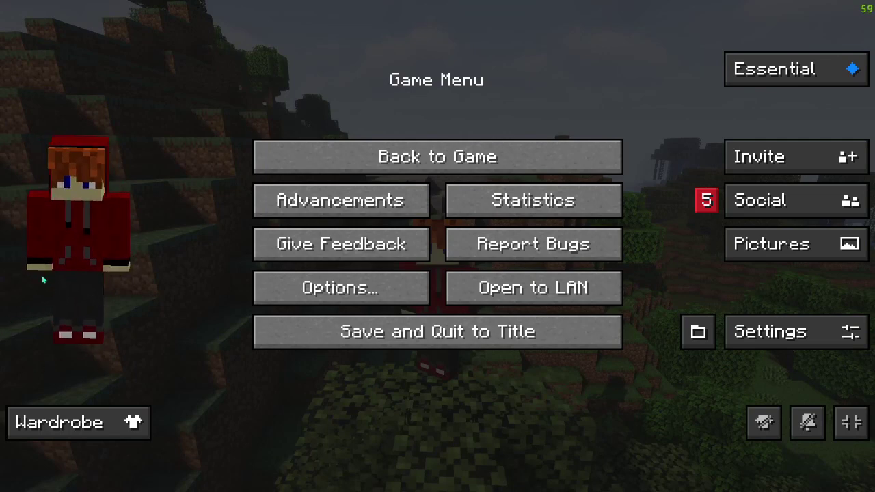
{"action": "key", "text": "Escape"}
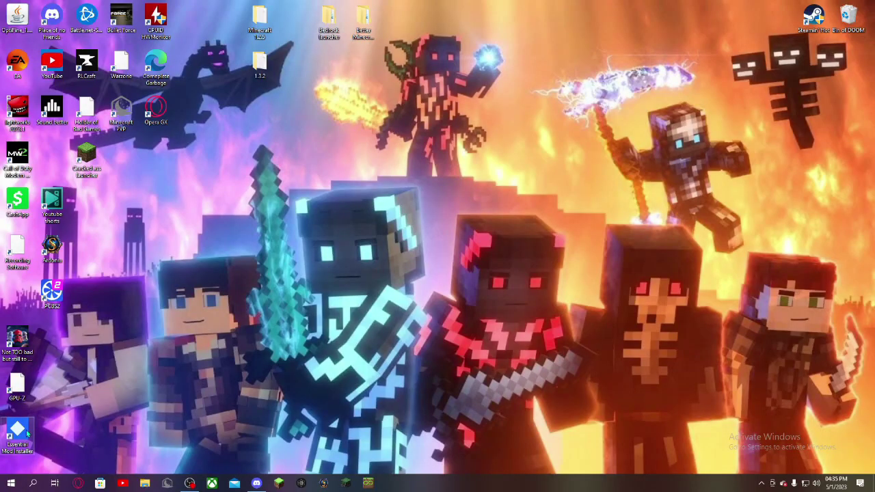
Run Essential Mod Installer, create a new 1.19.4 profile with Forge as mod loader, and launch it.
{"action": "double_click", "coordinate": [28, 433]}
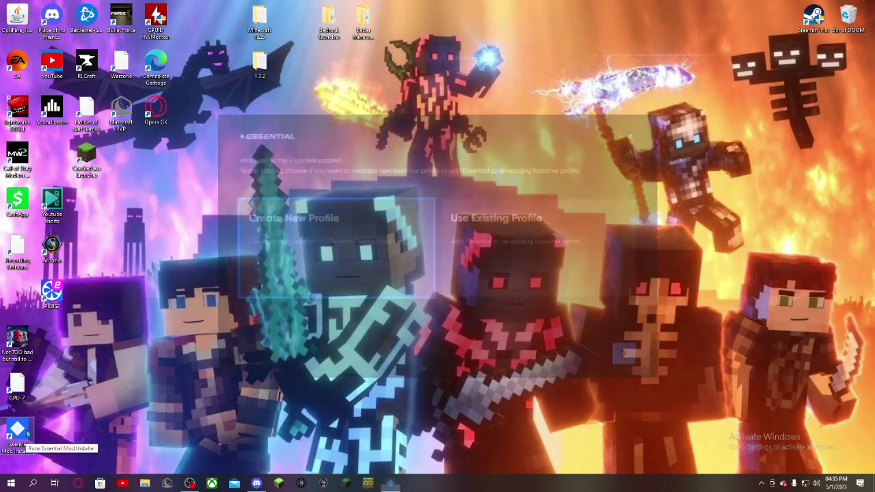
{"action": "left_click", "coordinate": [317, 225]}
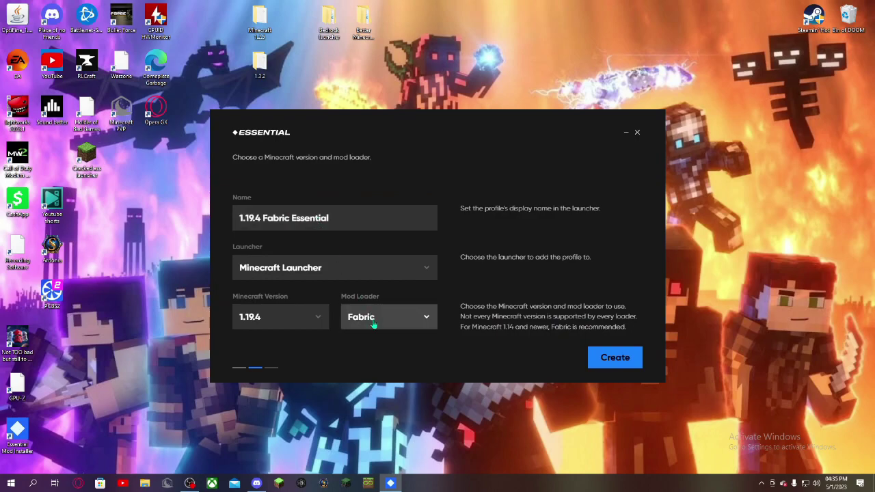
{"action": "left_click", "coordinate": [374, 325]}
{"action": "left_click", "coordinate": [375, 343]}
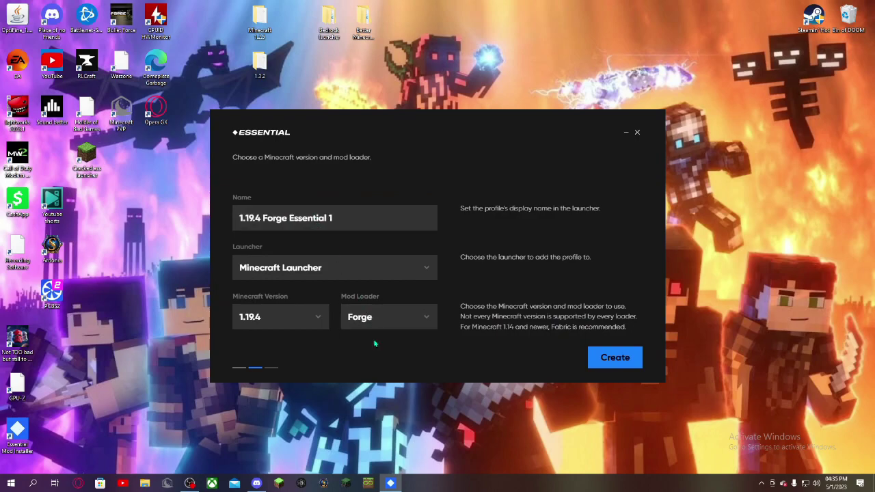
{"action": "left_click", "coordinate": [615, 357]}
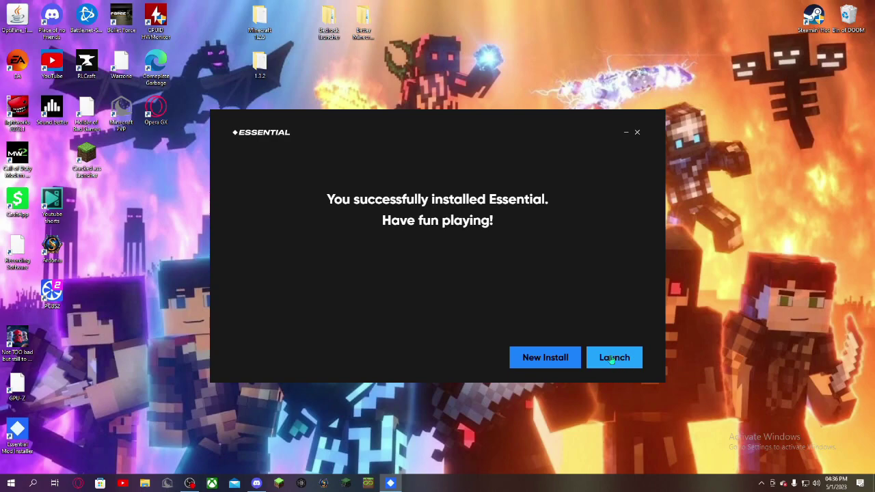
{"action": "left_click", "coordinate": [612, 358]}
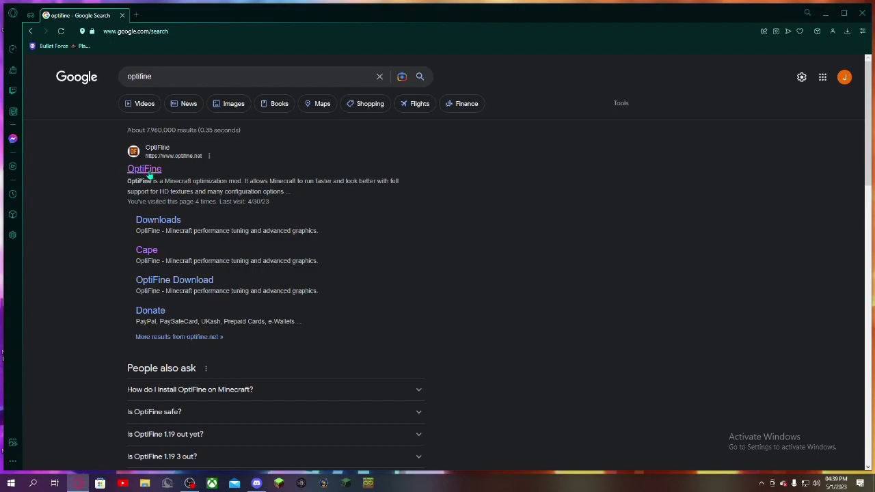
Go from the search results to optifine.net's Downloads page and pick the 1.19.4 download, skipping the ad.
{"action": "left_click", "coordinate": [148, 171]}
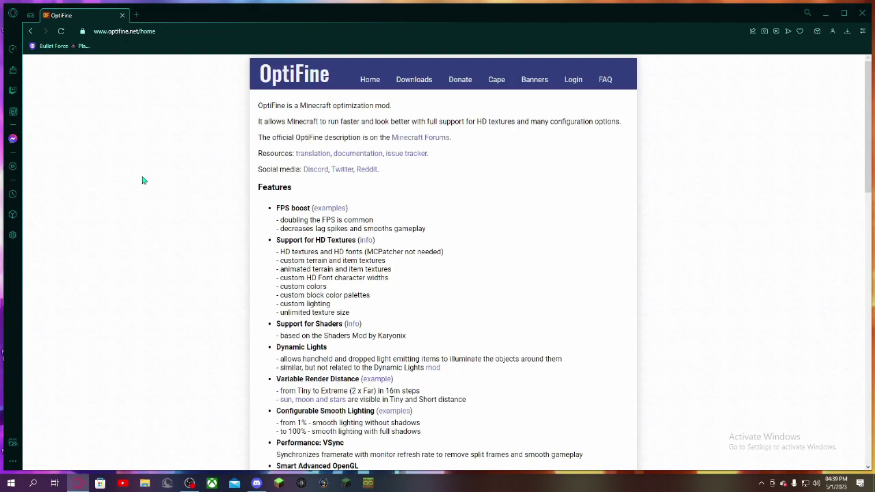
{"action": "left_click", "coordinate": [416, 82]}
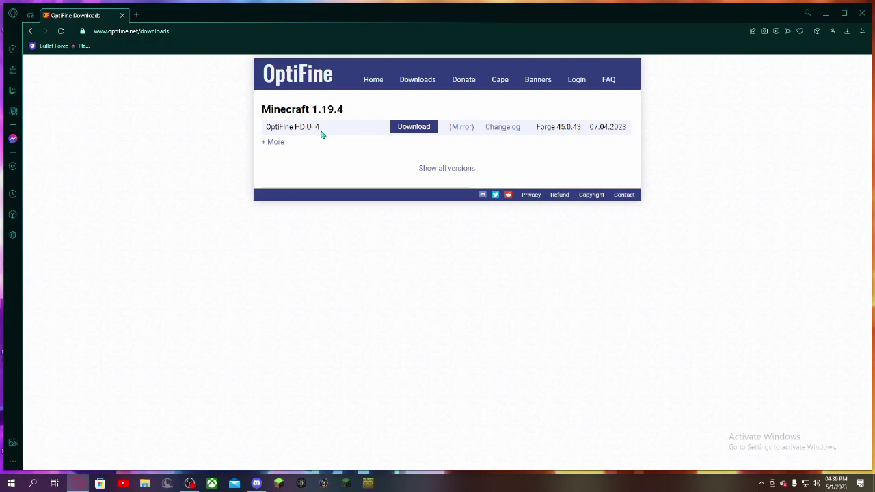
{"action": "left_click", "coordinate": [413, 128]}
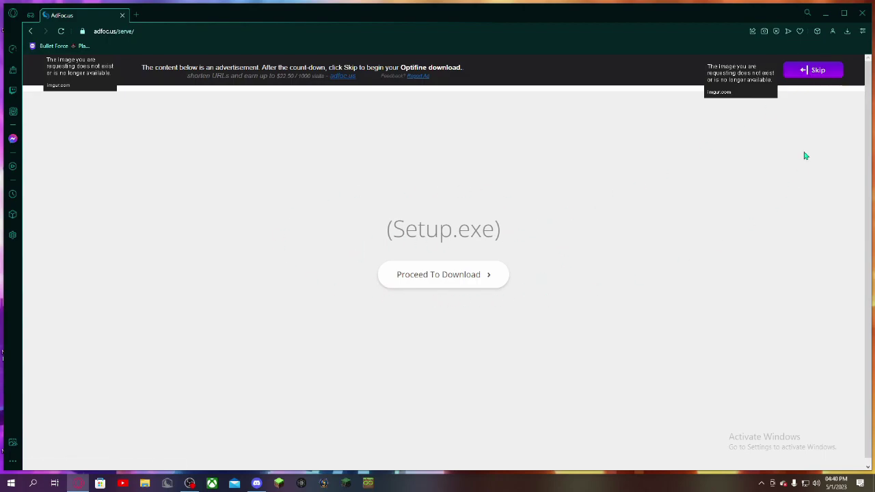
{"action": "left_click", "coordinate": [810, 73]}
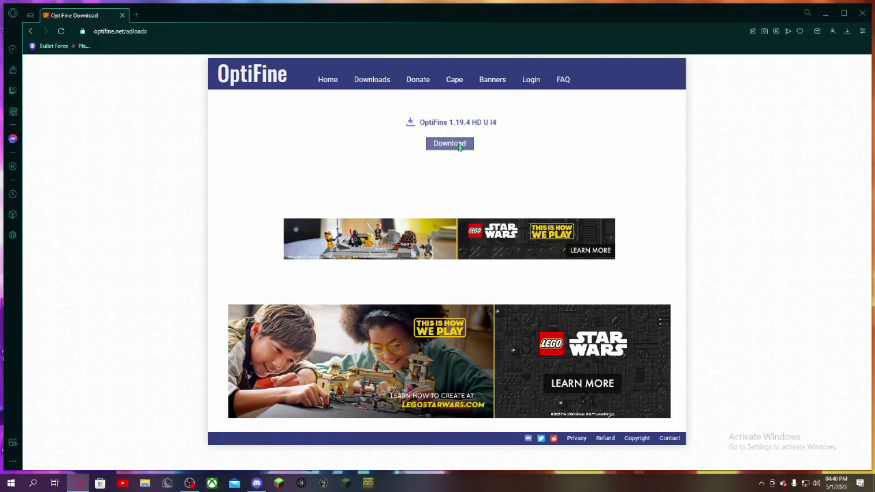
Save OptiFine 1.19.4 HD U I4, replacing the existing file, and show it in its folder.
{"action": "left_click", "coordinate": [457, 146]}
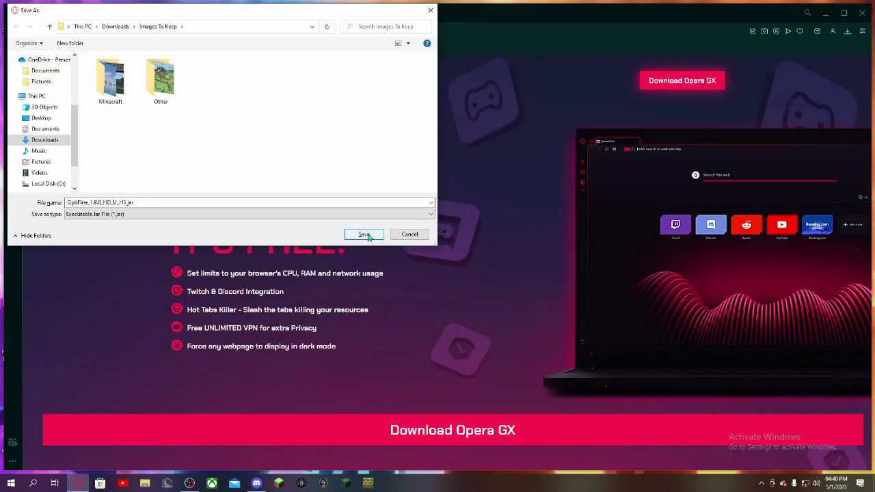
{"action": "left_click", "coordinate": [361, 234]}
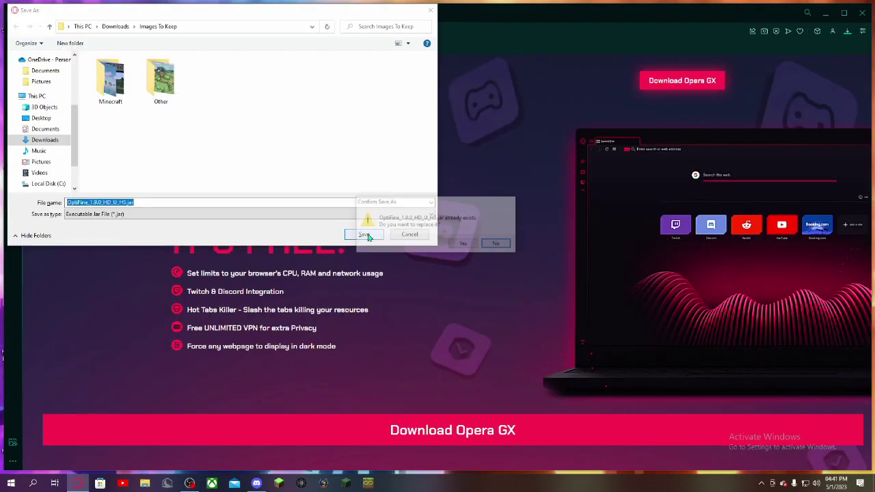
{"action": "left_click", "coordinate": [467, 245]}
{"action": "left_click", "coordinate": [854, 68]}
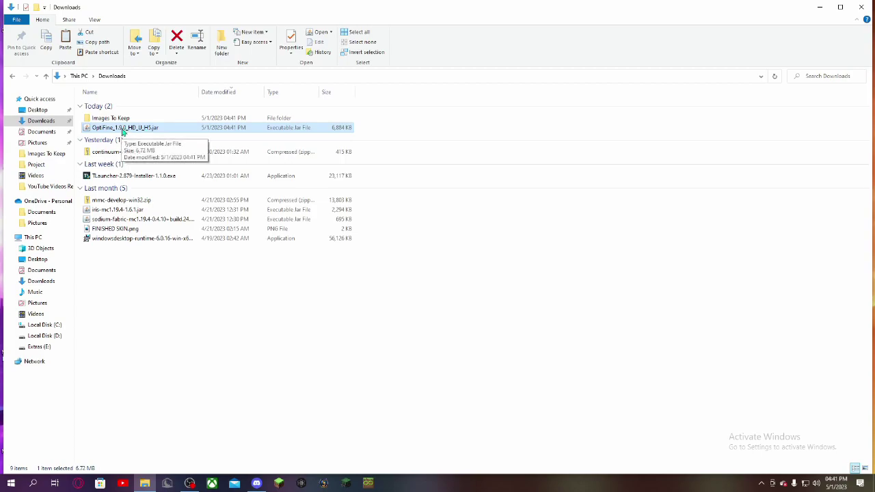
Run the OptiFine jar and extract it as OptiFine_1.19.4_HD_U_I4_MOD.jar into Downloads.
{"action": "left_click", "coordinate": [106, 121]}
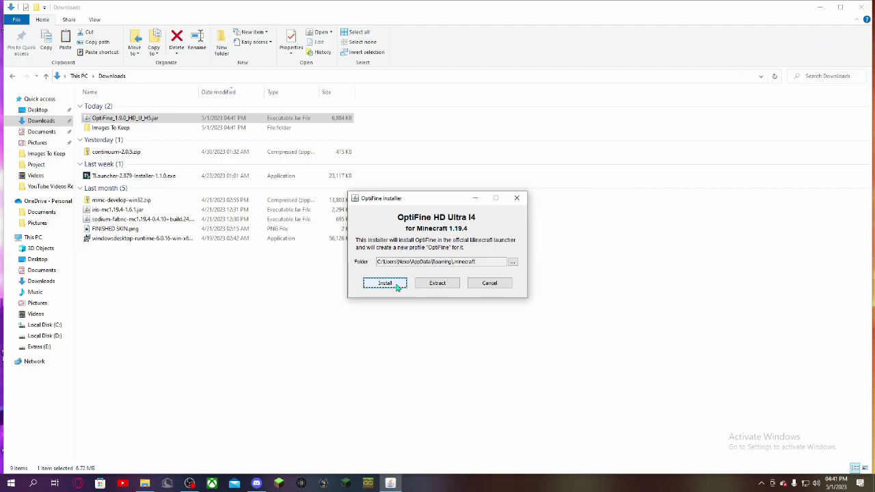
{"action": "left_click", "coordinate": [431, 289]}
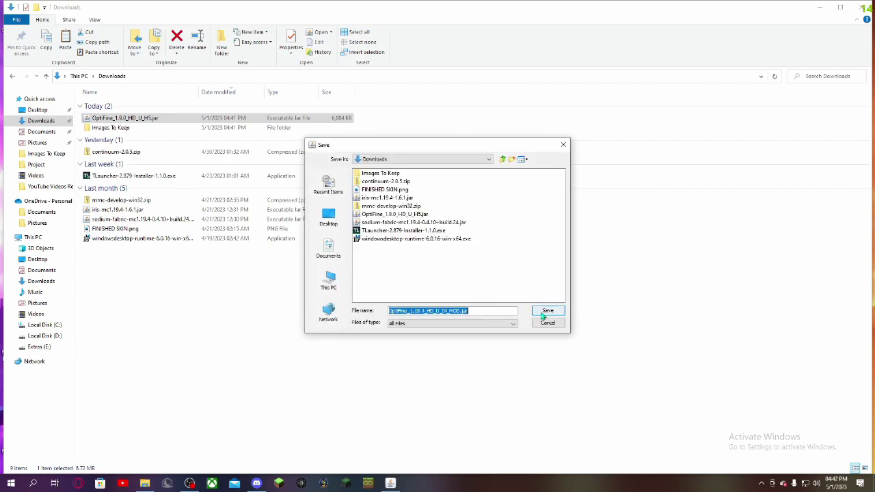
{"action": "left_click", "coordinate": [546, 311]}
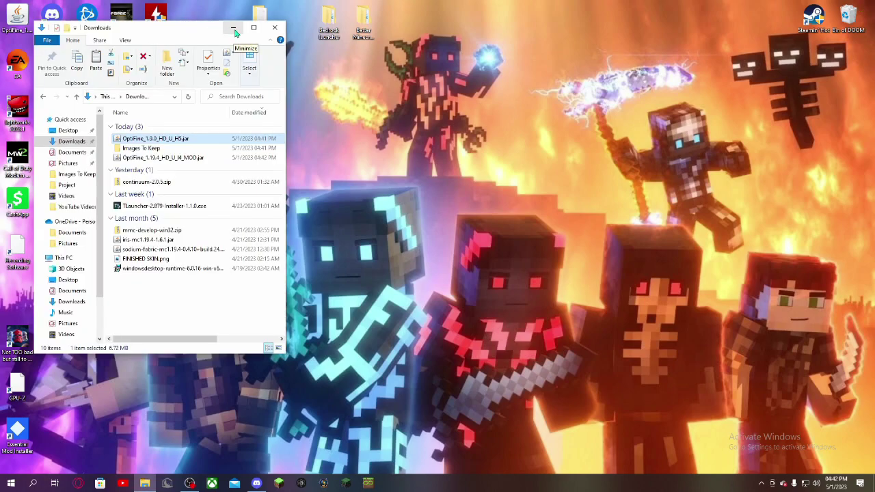
Minimize the Downloads window and open the AppData Roaming folder with a %appdata% search.
{"action": "left_click", "coordinate": [233, 28]}
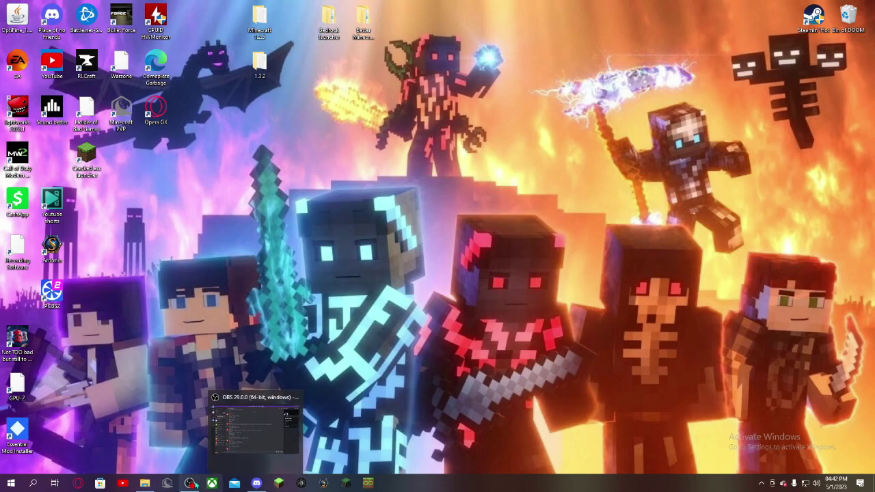
{"action": "mouse_move", "coordinate": [162, 484]}
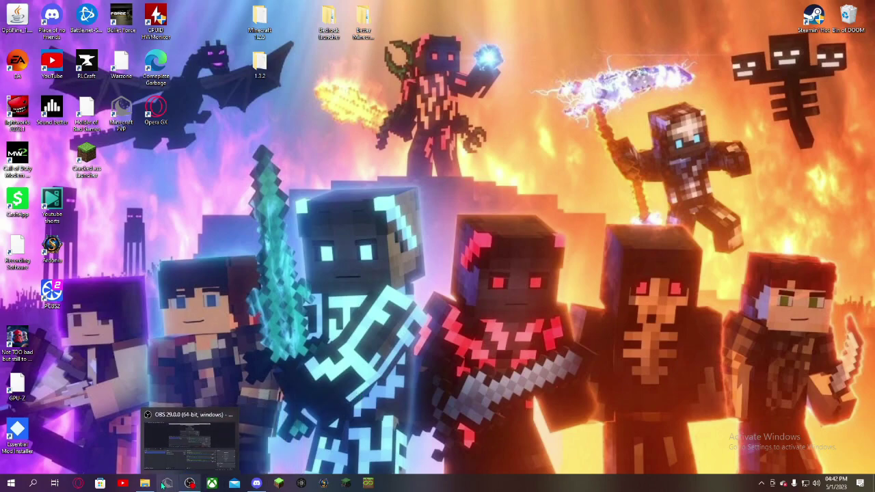
{"action": "left_click", "coordinate": [33, 484]}
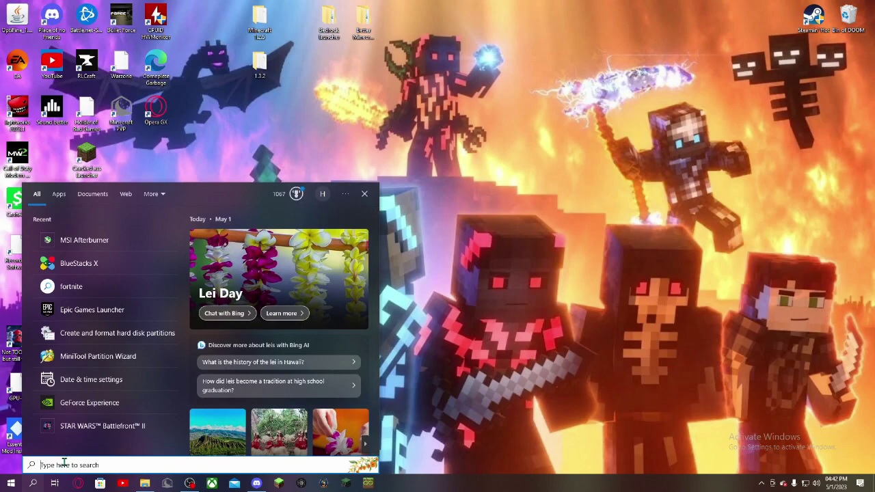
{"action": "type", "text": "%ap"}
{"action": "type", "text": "pdata%"}
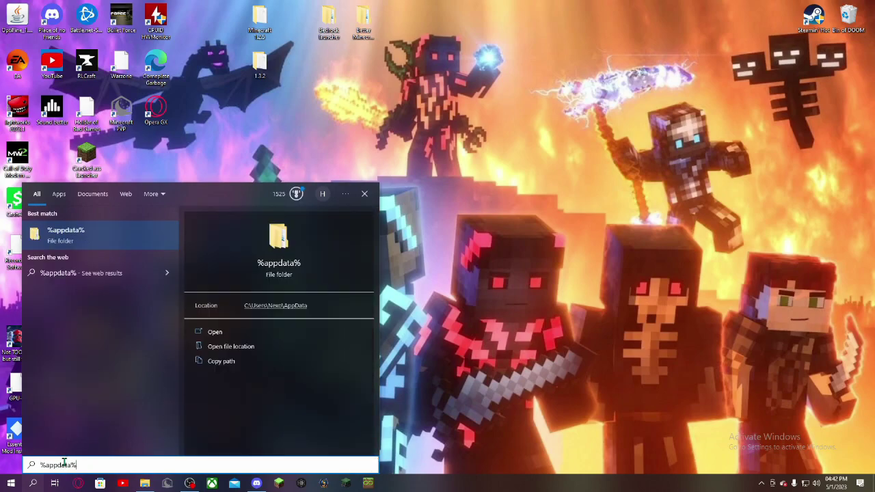
{"action": "key", "text": "Return"}
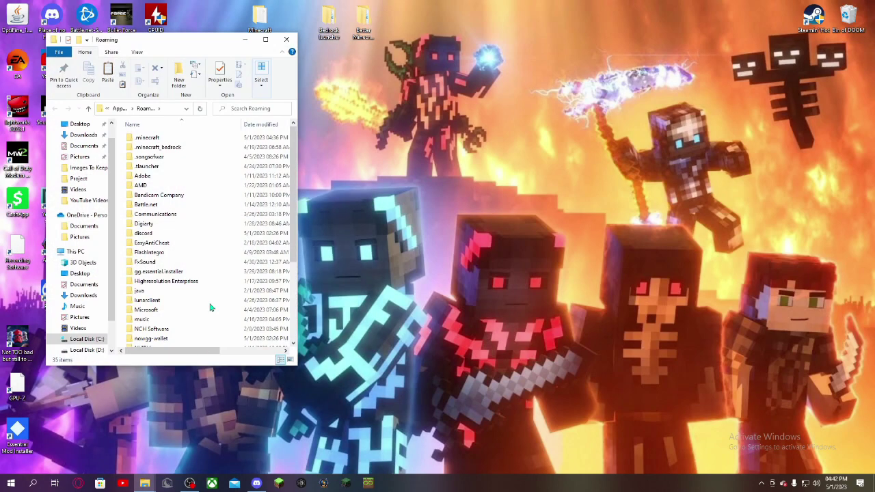
Browse .minecraft > essential_mod > forge > 1.19.4 > 1.19.4 Forge Essential 1 > mods.
{"action": "double_click", "coordinate": [177, 137]}
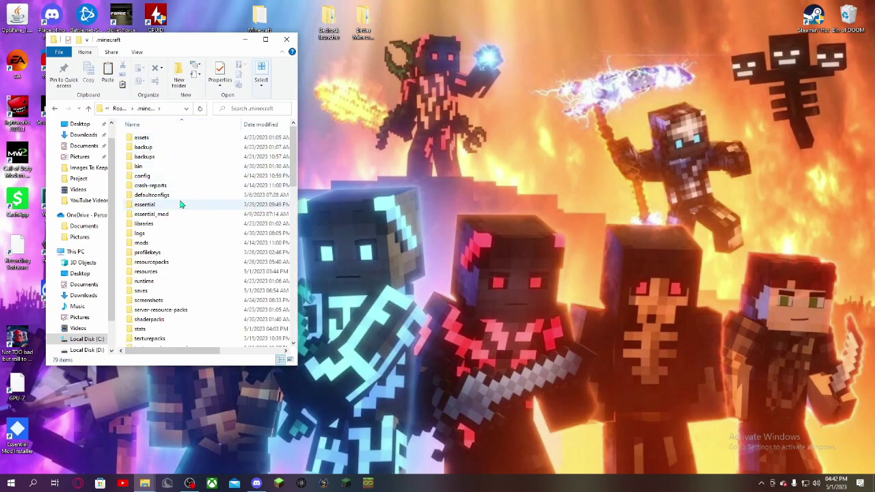
{"action": "double_click", "coordinate": [168, 218]}
{"action": "left_click", "coordinate": [146, 149]}
{"action": "double_click", "coordinate": [146, 149]}
{"action": "double_click", "coordinate": [152, 139]}
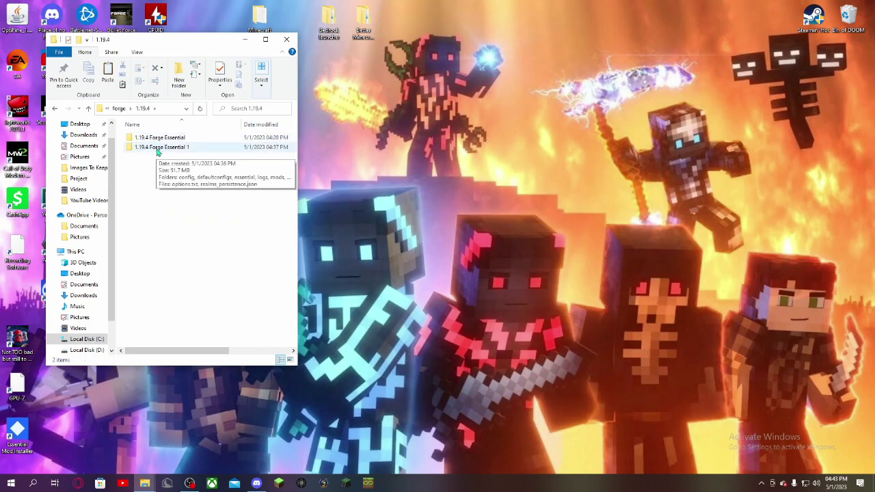
{"action": "double_click", "coordinate": [157, 148]}
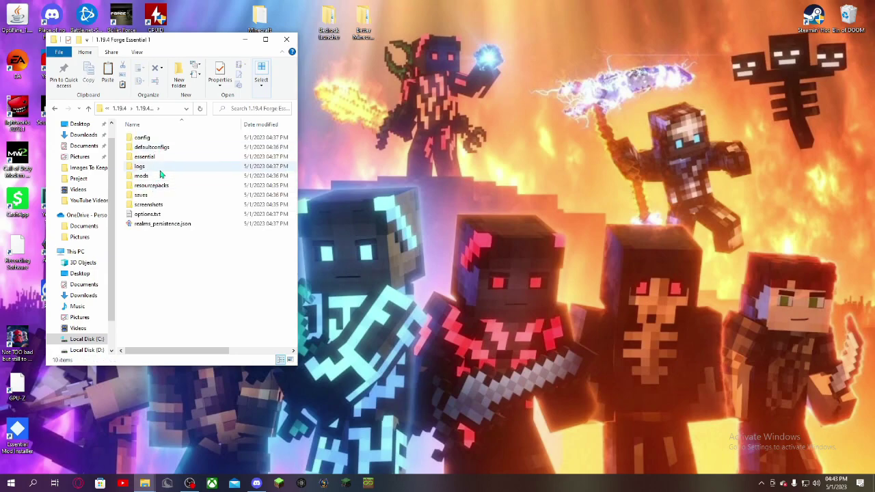
{"action": "double_click", "coordinate": [156, 176]}
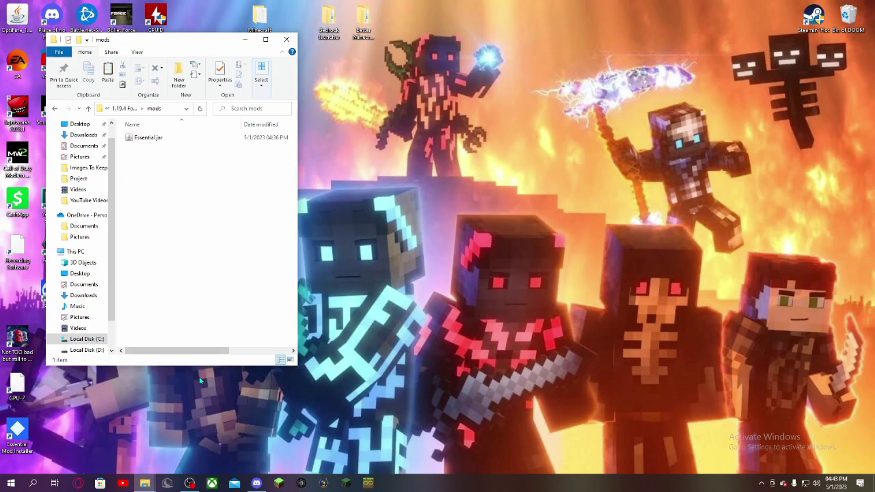
{"action": "mouse_move", "coordinate": [145, 484]}
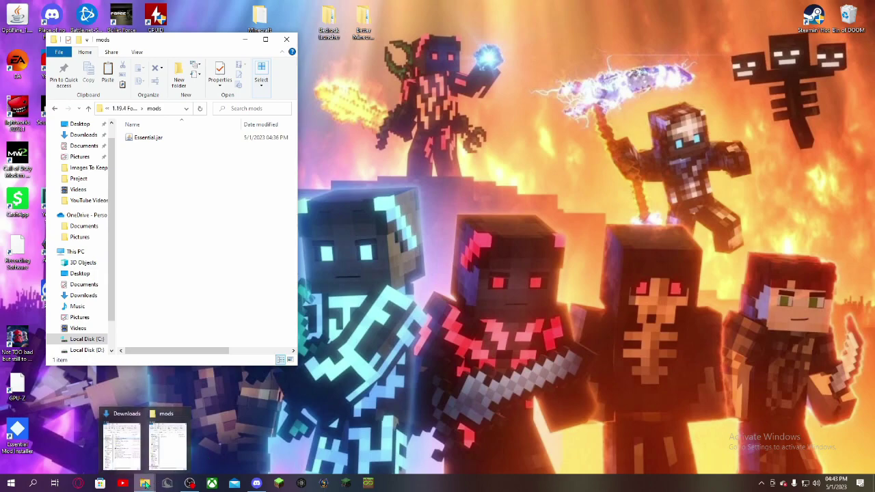
Put Downloads beside the mods window, drag the OptiFine MOD jar into mods, then close mods.
{"action": "left_click", "coordinate": [124, 429]}
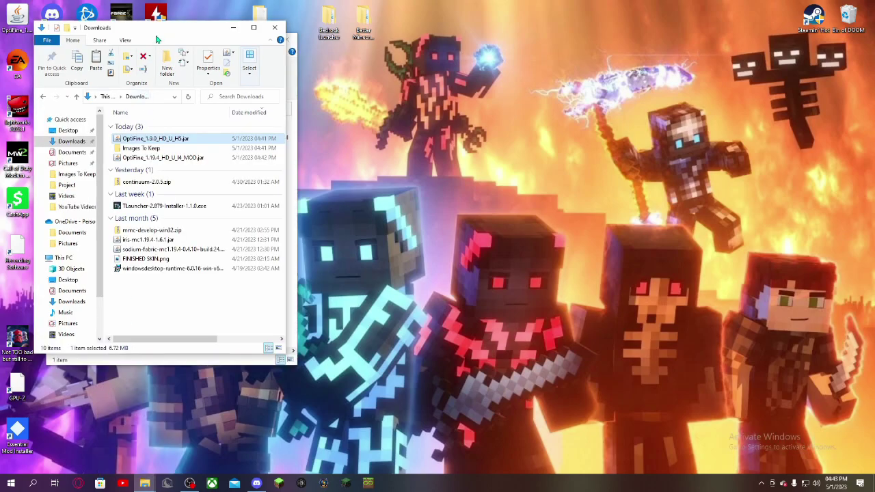
{"action": "left_click_drag", "start_coordinate": [157, 27], "coordinate": [456, 51]}
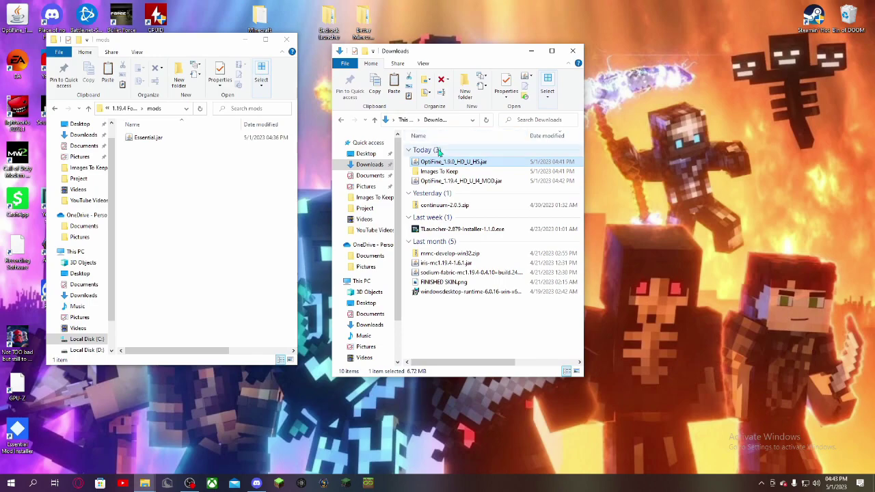
{"action": "left_click_drag", "start_coordinate": [440, 185], "coordinate": [165, 166]}
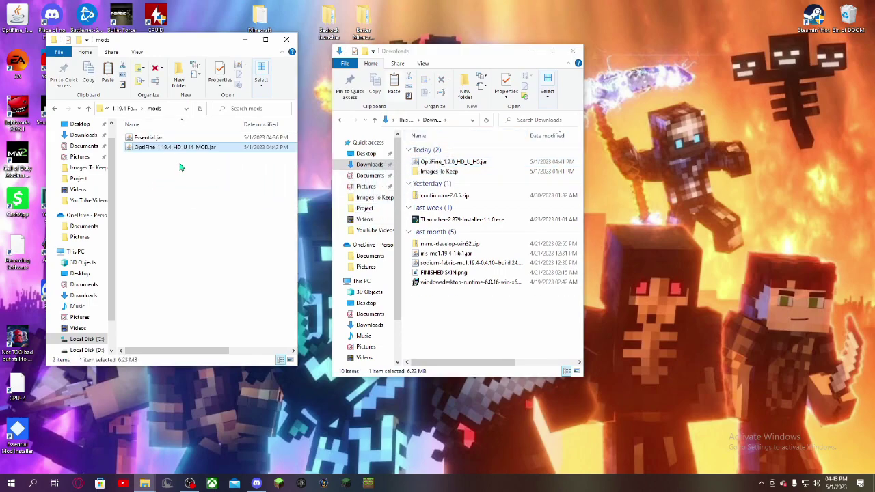
{"action": "left_click", "coordinate": [286, 39]}
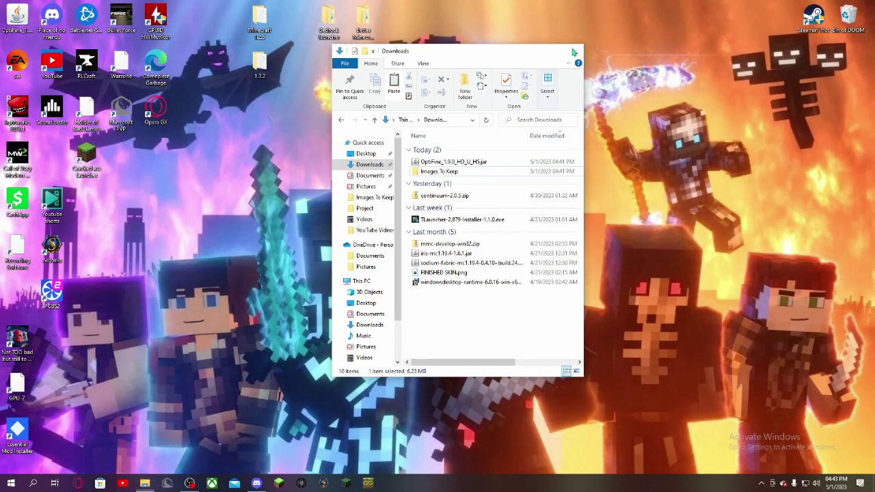
Close the Downloads window, then play the 1.19.4 Forge Essential 1 installation from the launcher.
{"action": "left_click", "coordinate": [574, 52]}
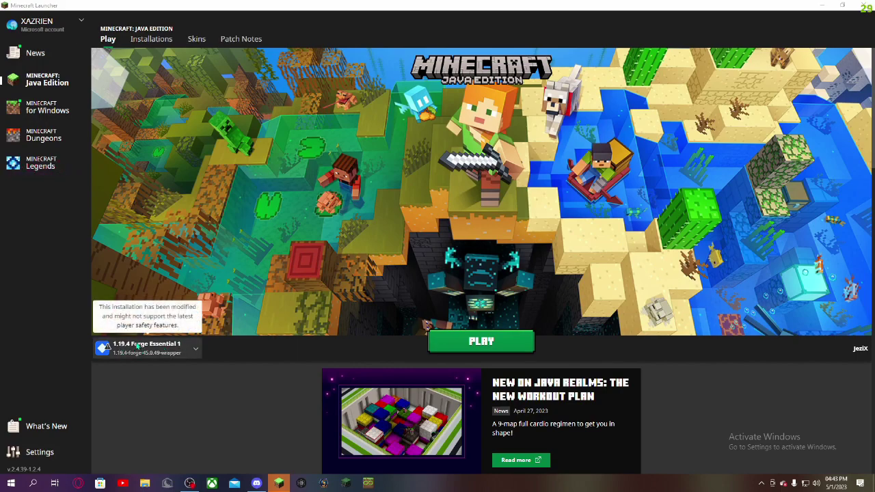
{"action": "left_click", "coordinate": [185, 350]}
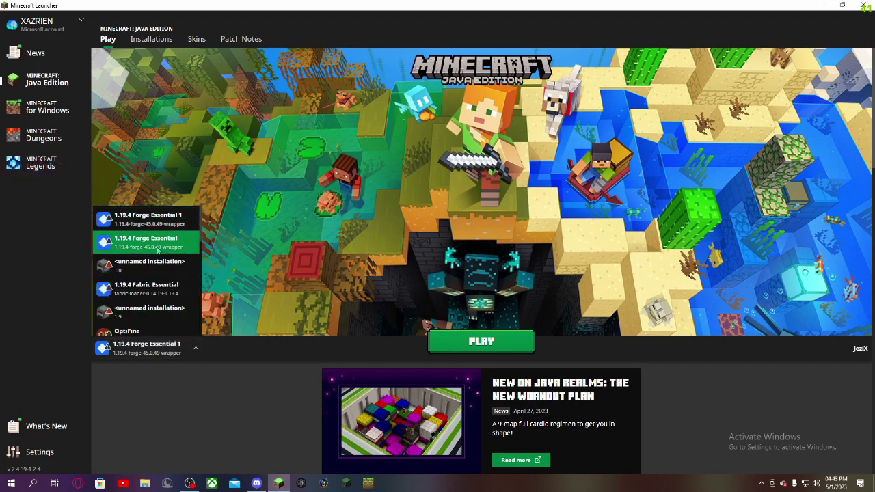
{"action": "left_click", "coordinate": [157, 219]}
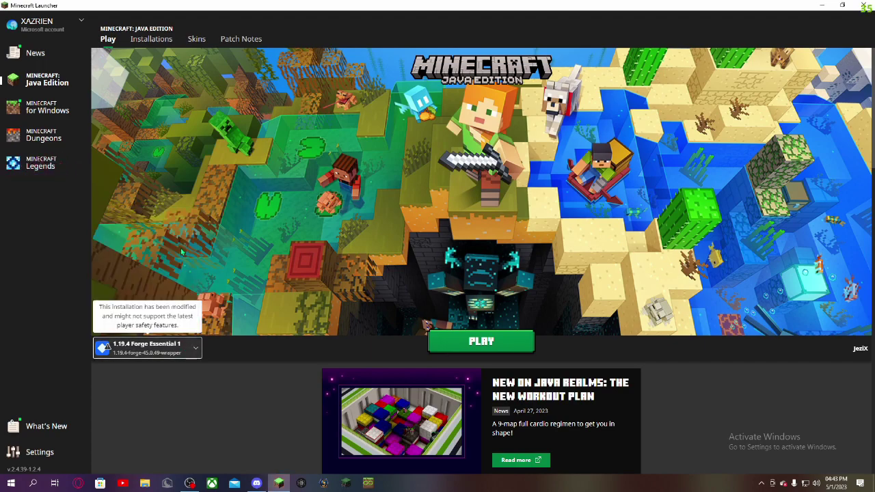
{"action": "left_click", "coordinate": [483, 341]}
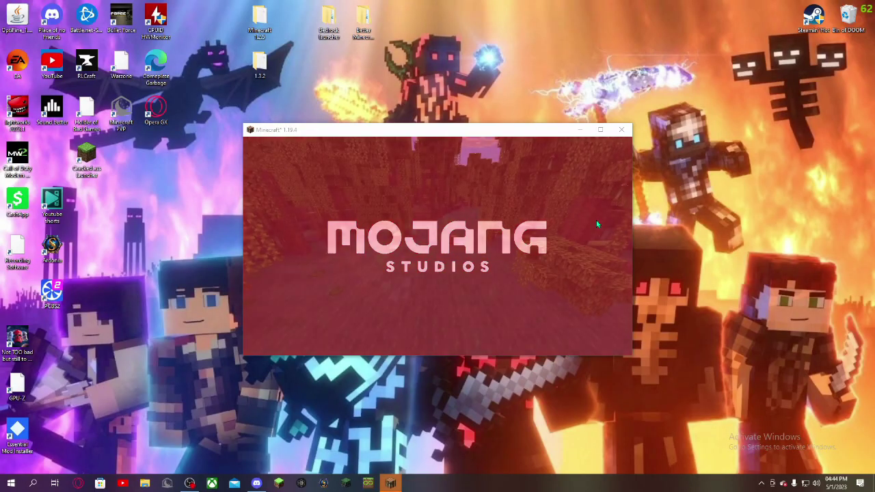
Maximize the Minecraft window and open Options... from the title screen.
{"action": "left_click", "coordinate": [599, 130]}
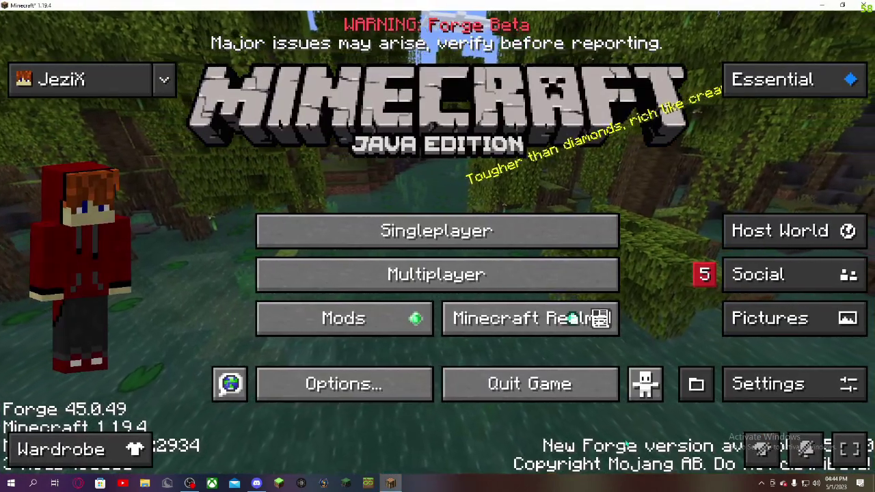
{"action": "left_click", "coordinate": [348, 391]}
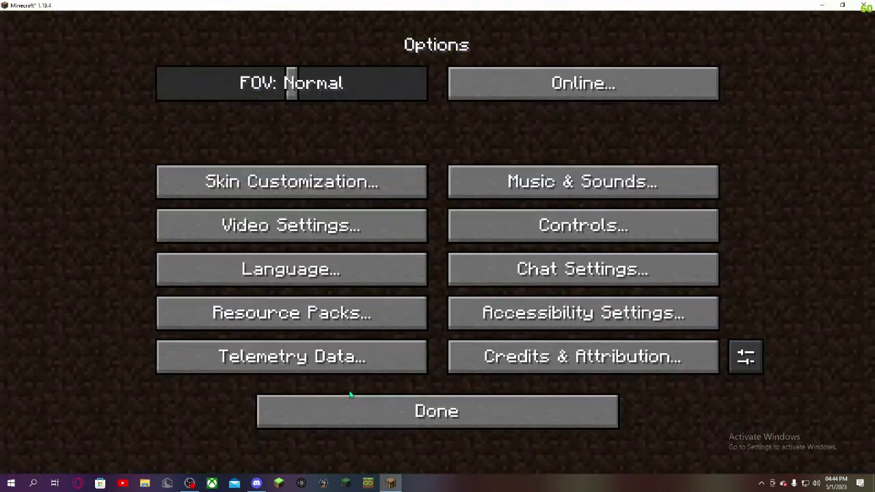
In Video Settings, set Max Framerate to Unlimited, view the Shaders list (OFF), then close Video Settings.
{"action": "left_click", "coordinate": [324, 229]}
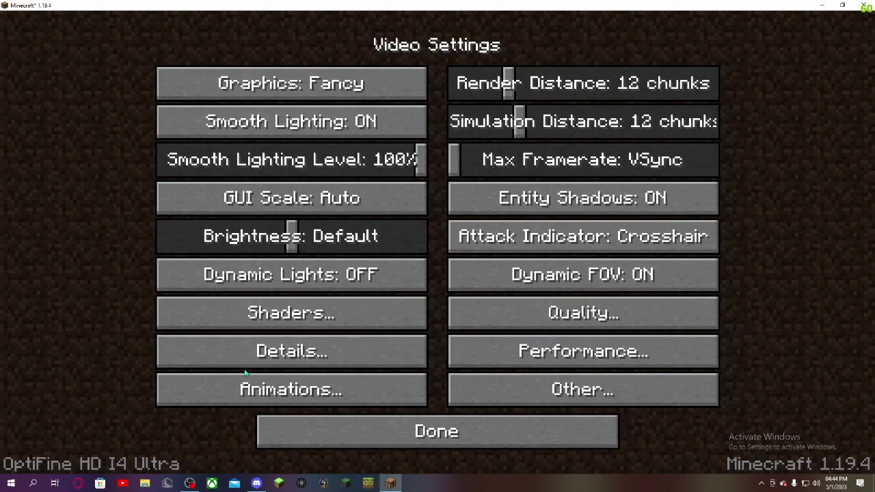
{"action": "left_click_drag", "start_coordinate": [525, 164], "coordinate": [724, 166]}
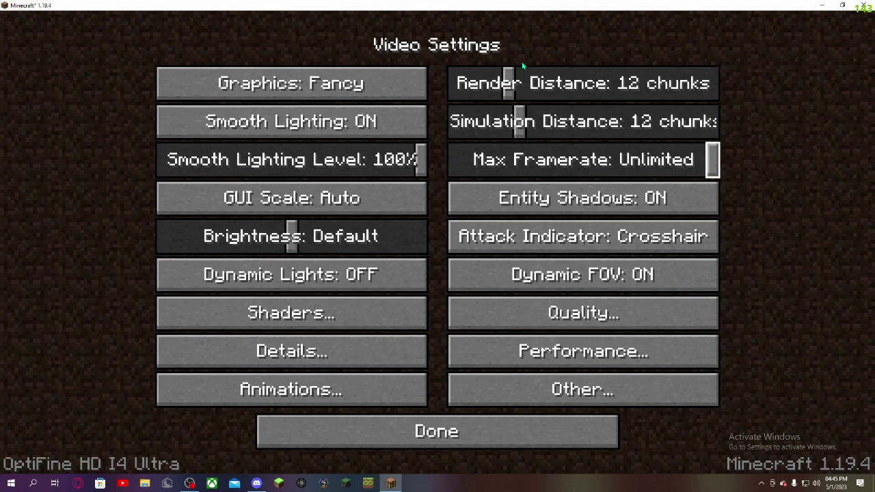
{"action": "left_click", "coordinate": [421, 313]}
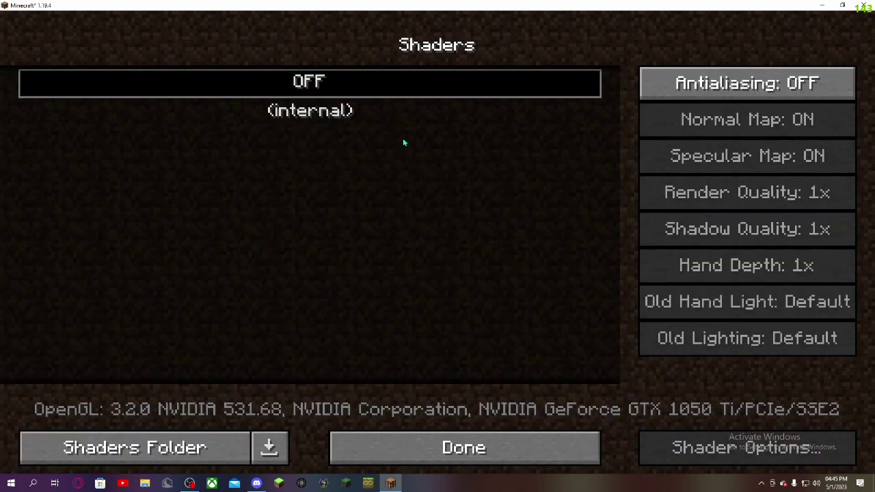
{"action": "left_click", "coordinate": [448, 445]}
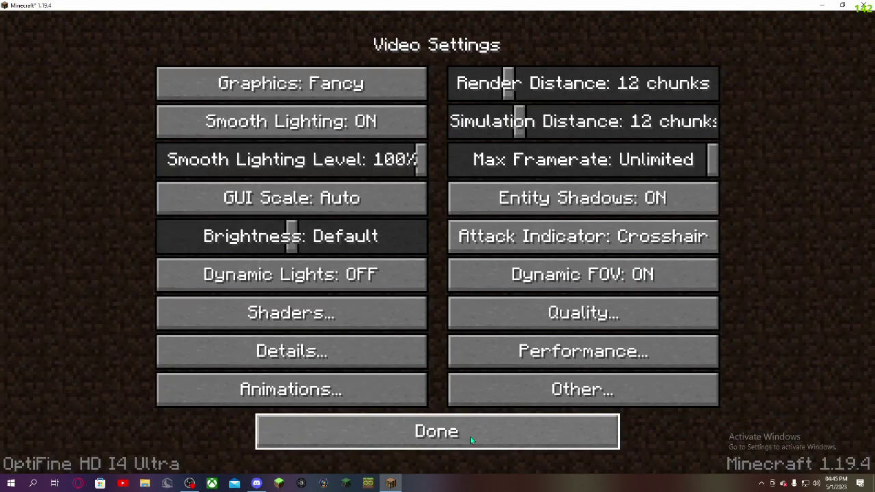
{"action": "mouse_move", "coordinate": [380, 168]}
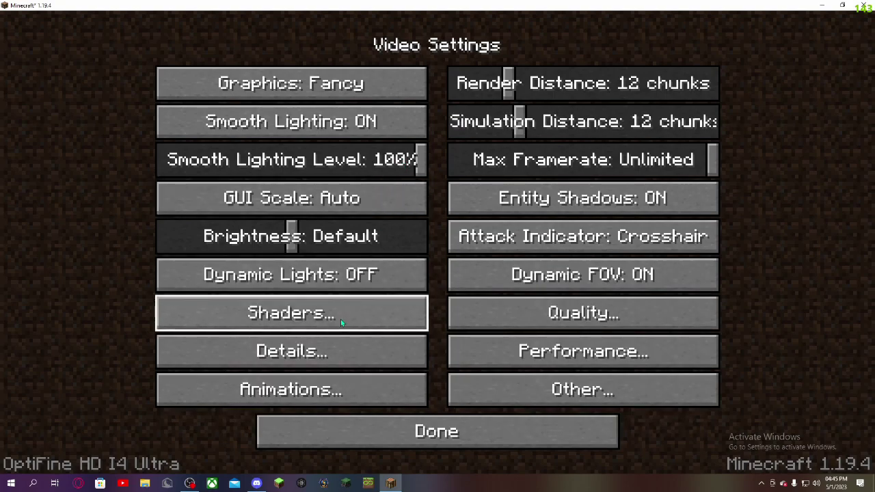
{"action": "left_click", "coordinate": [388, 425]}
Close Options with Done to return to the Forge 1.19.4 title screen.
{"action": "left_click", "coordinate": [431, 410]}
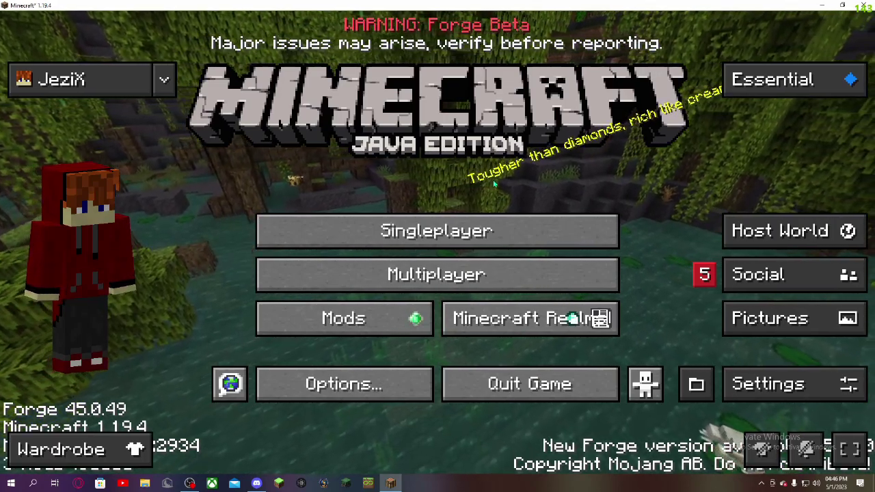
Go fullscreen, confirm the OptiFine shaders list still reads OFF, then back out of Options.
{"action": "key", "text": "F11"}
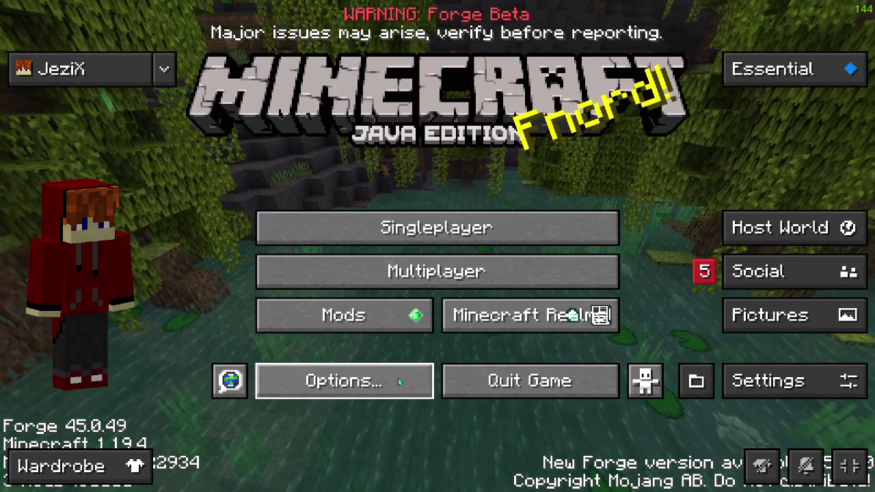
{"action": "left_click", "coordinate": [398, 380]}
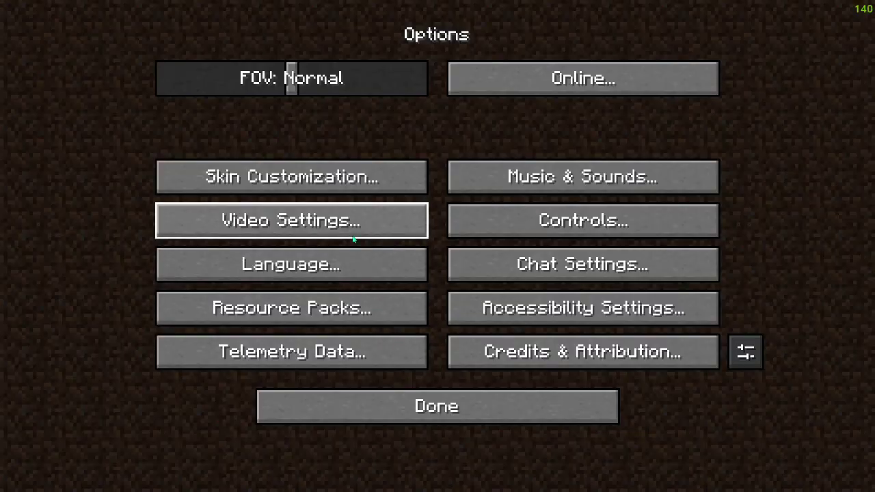
{"action": "left_click", "coordinate": [318, 226]}
{"action": "left_click", "coordinate": [317, 309]}
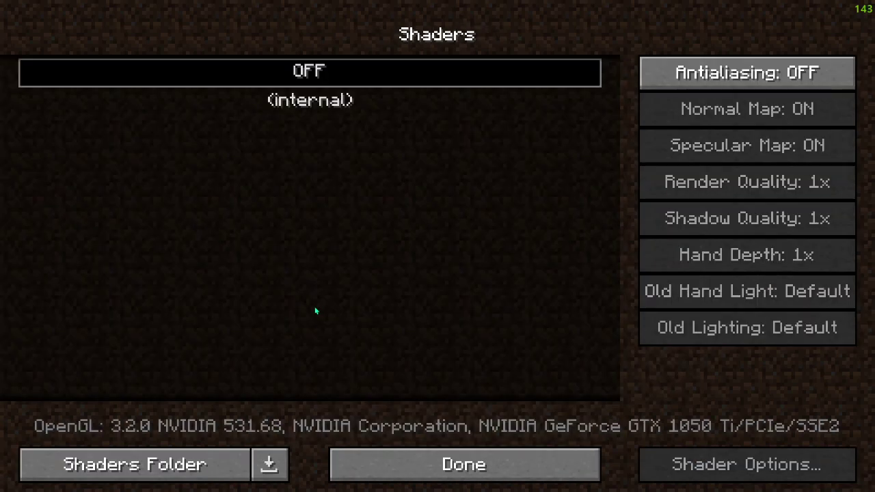
{"action": "left_click", "coordinate": [469, 462]}
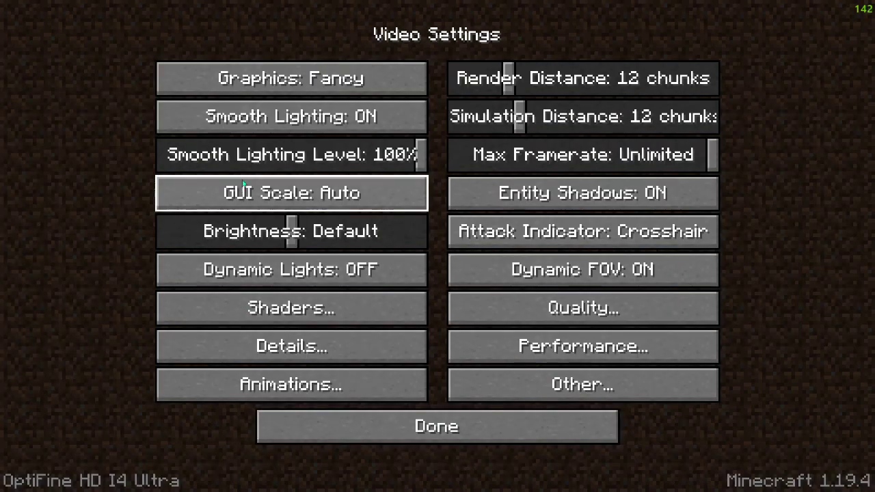
{"action": "left_click", "coordinate": [380, 424]}
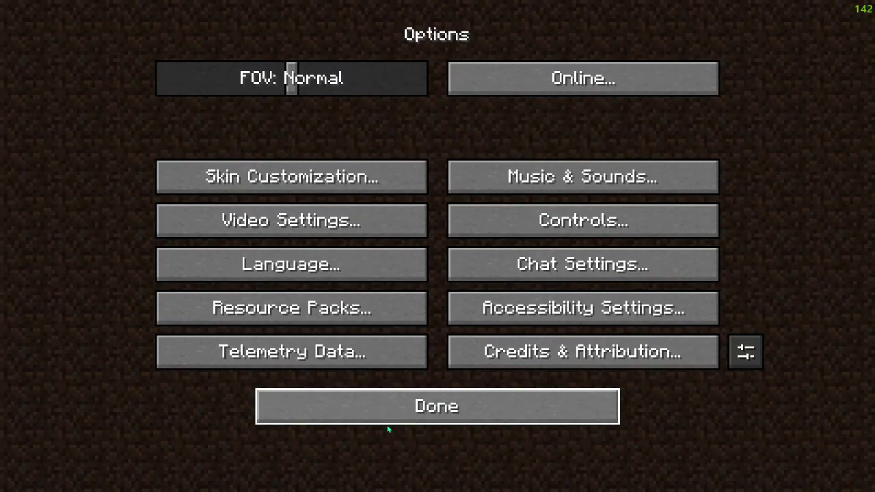
{"action": "left_click", "coordinate": [389, 415]}
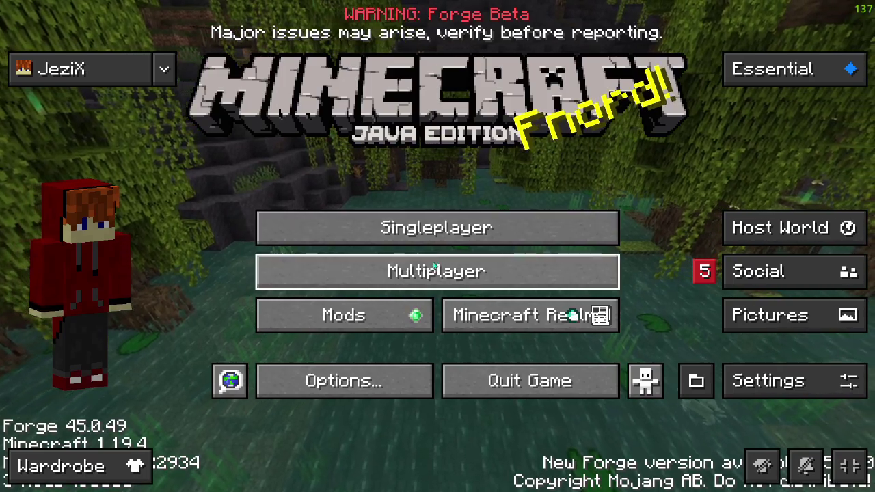
Accept the third-party online play warning, leave the server list, and accept the friend's world invite.
{"action": "left_click", "coordinate": [436, 275]}
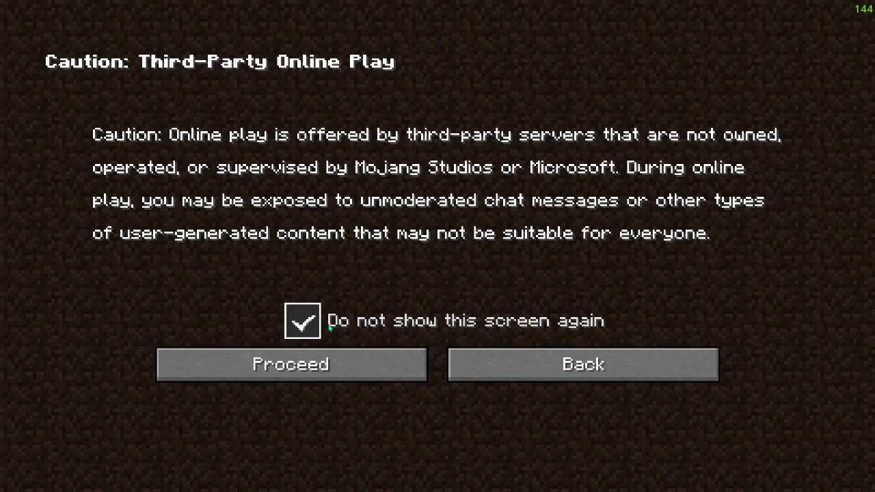
{"action": "left_click", "coordinate": [394, 375]}
{"action": "left_click", "coordinate": [639, 453]}
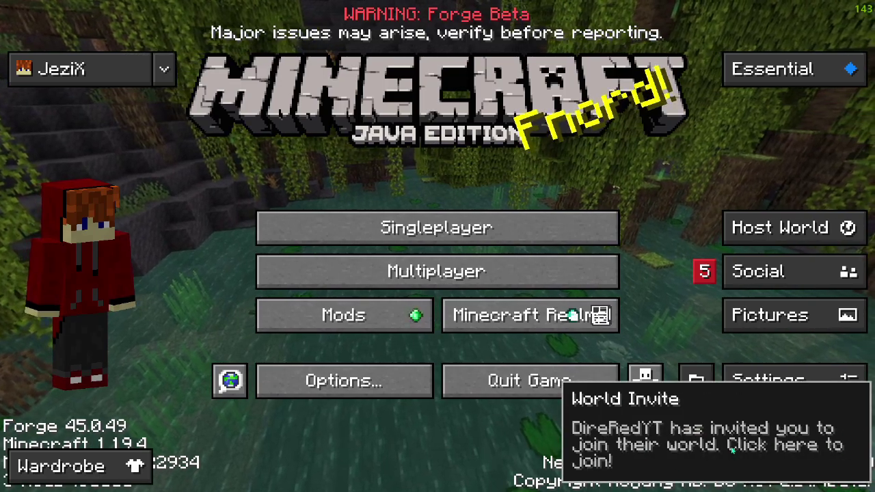
{"action": "left_click", "coordinate": [731, 450]}
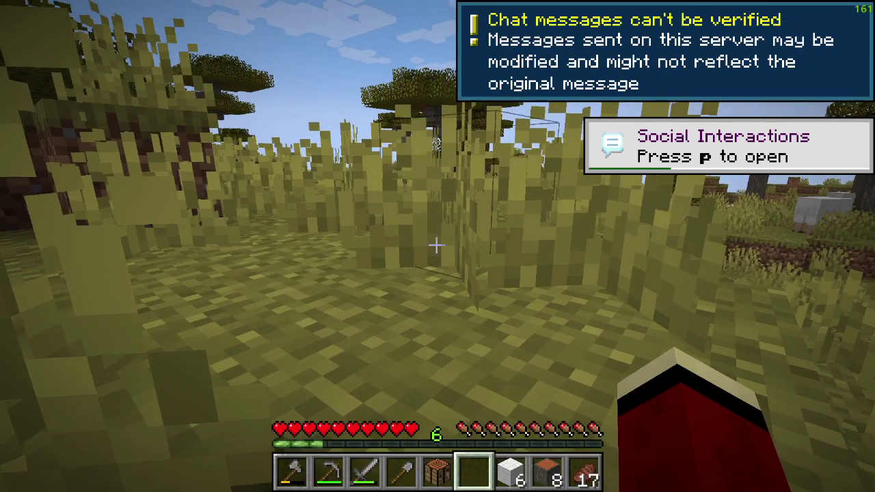
Switch the camera to third-person view, then pause and resume the game.
{"action": "key", "text": "F5"}
{"action": "key", "text": "F5"}
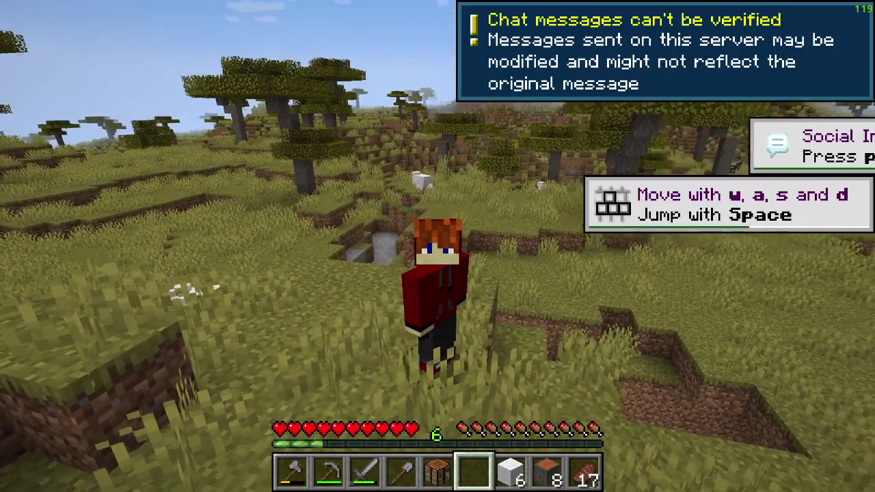
{"action": "key", "text": "Escape"}
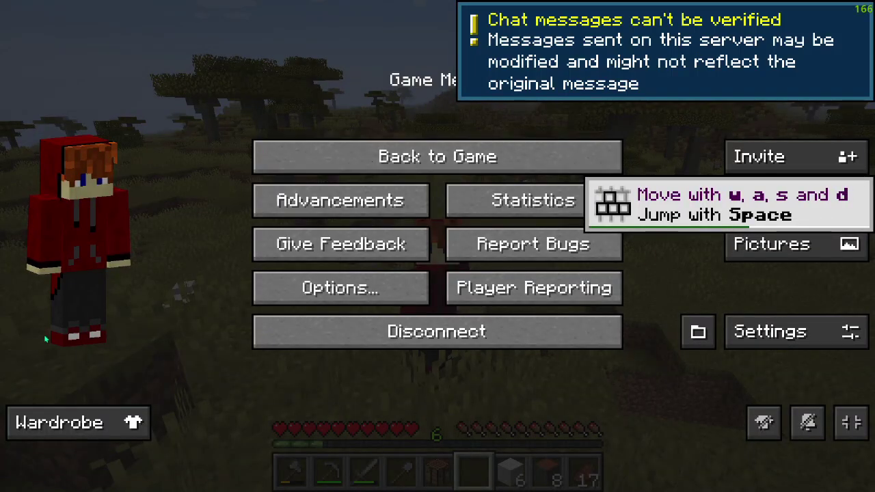
{"action": "key", "text": "Escape"}
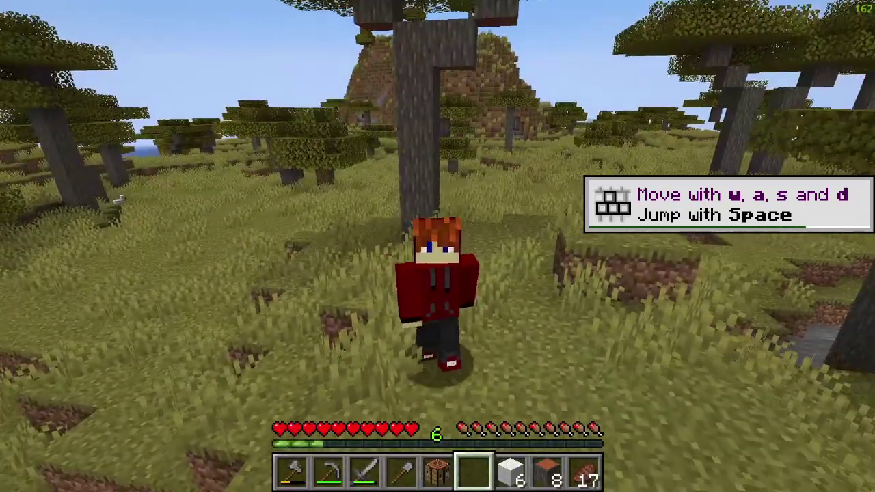
Walk the character forward across the savanna toward a tree.
{"action": "key", "text": "w"}
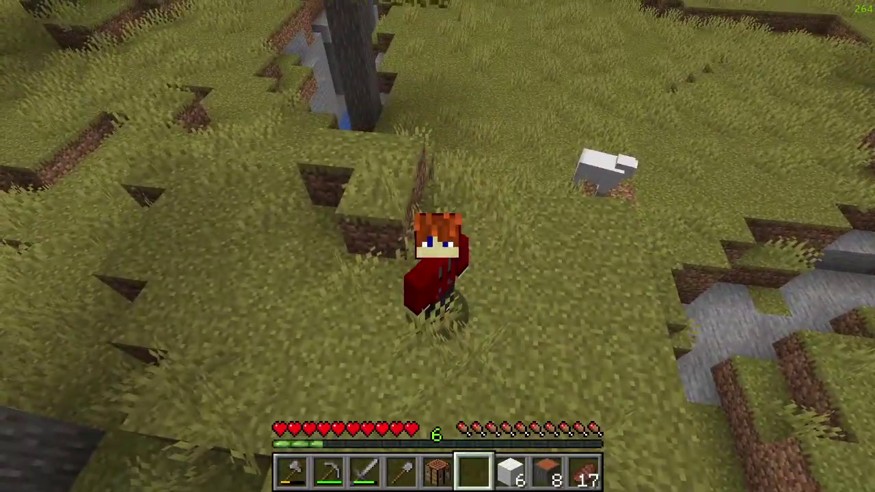
{"action": "key", "text": "w"}
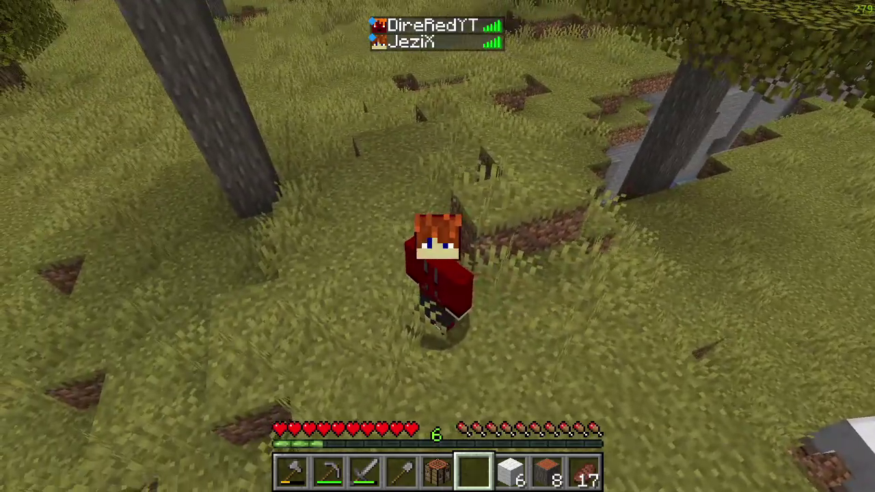
{"action": "key", "text": "w"}
{"action": "key", "text": "w"}
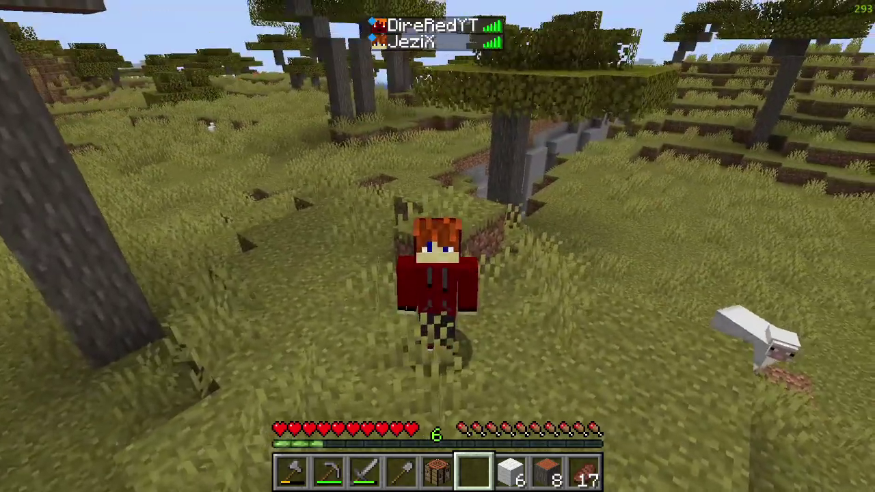
{"action": "key", "text": "w"}
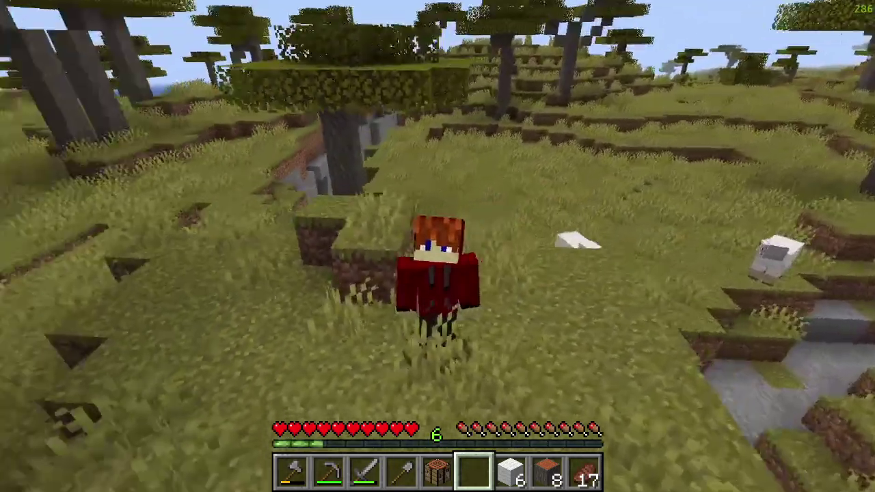
{"action": "key", "text": "w"}
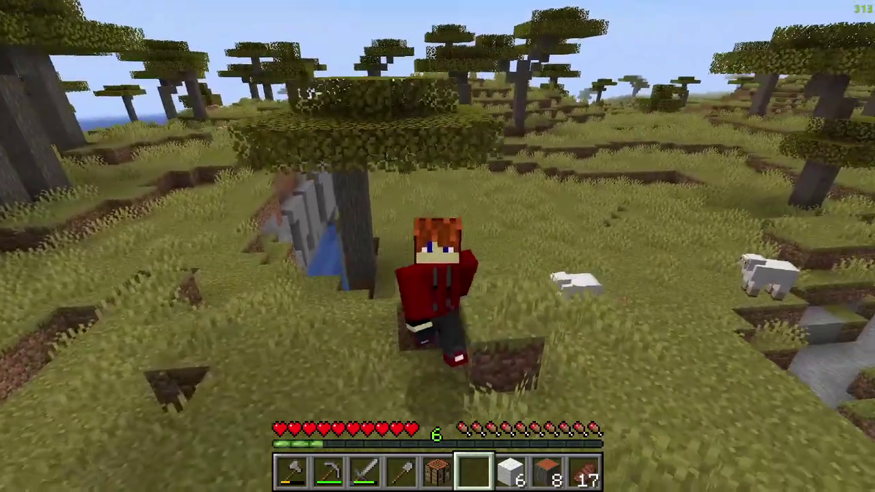